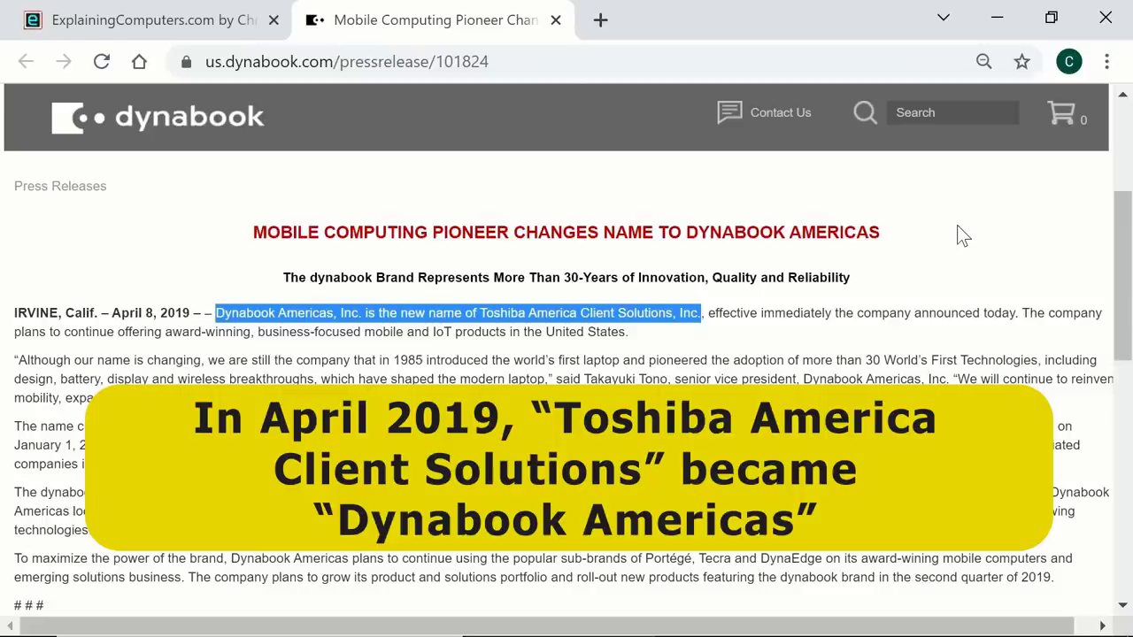
scroll(963, 235, "up", 3)
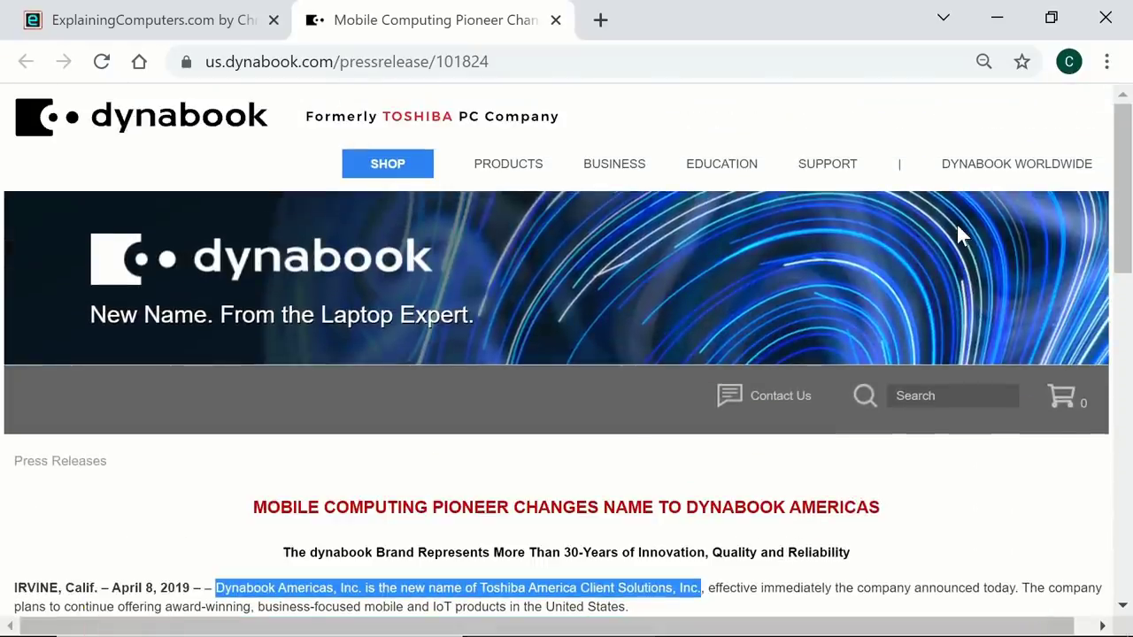
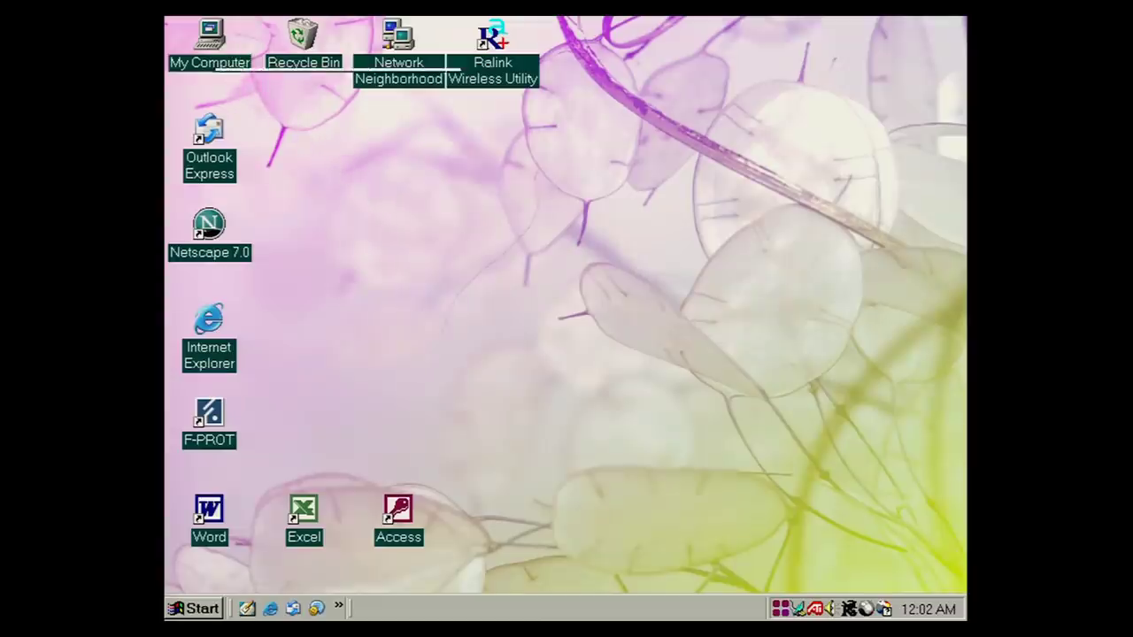
Browse the contents of the C: and D: drives in My Computer, returning to the drive list.
double_click(215, 43)
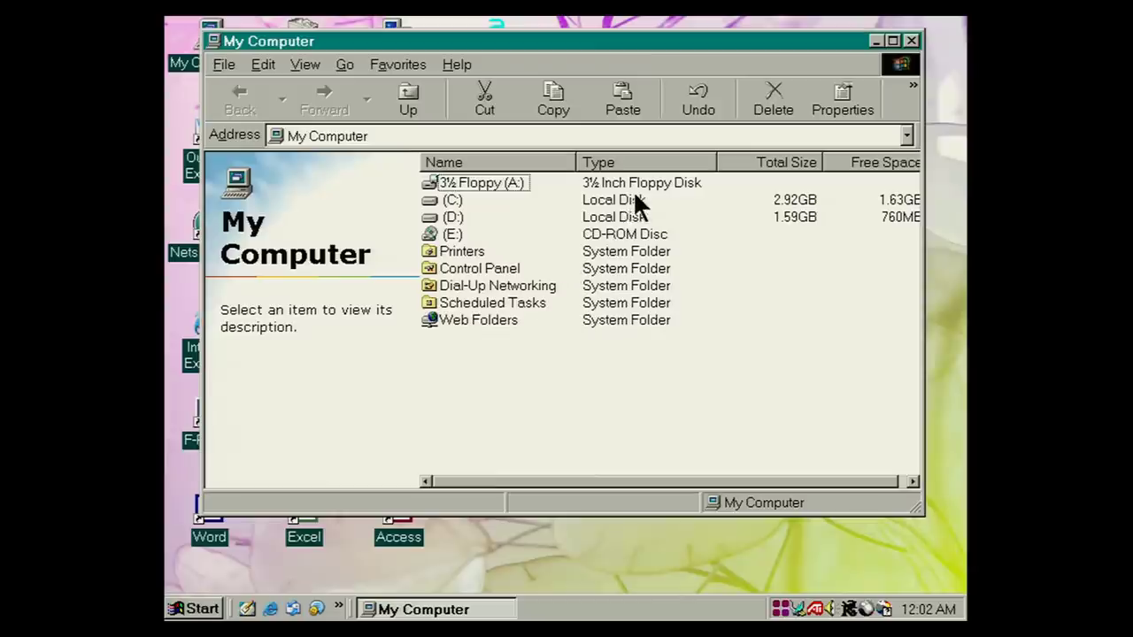
double_click(448, 200)
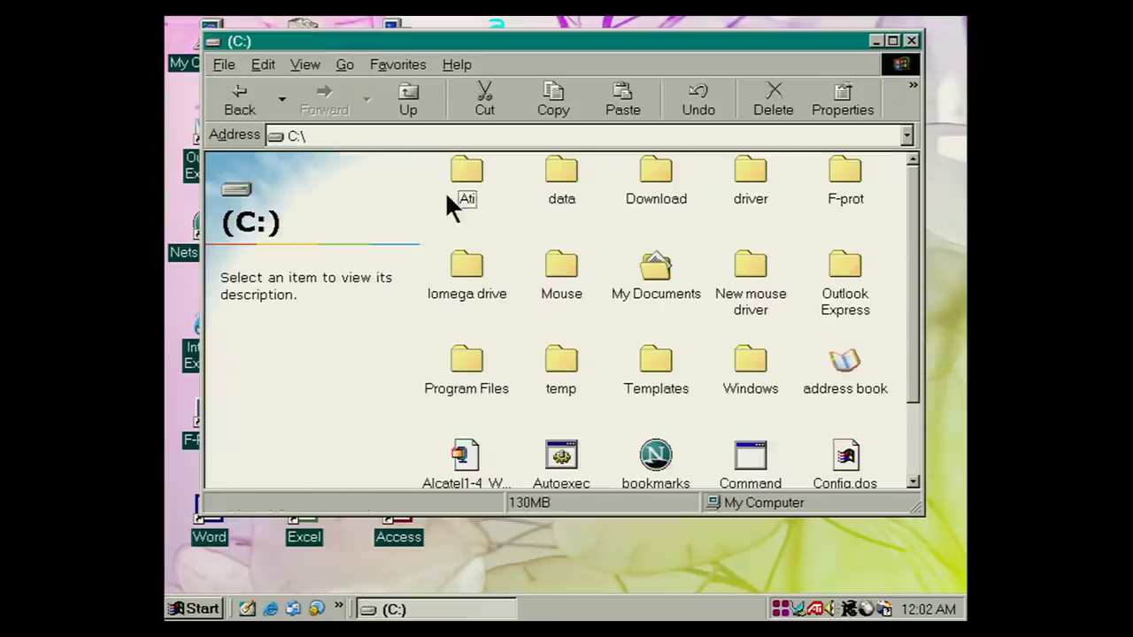
left_click(237, 99)
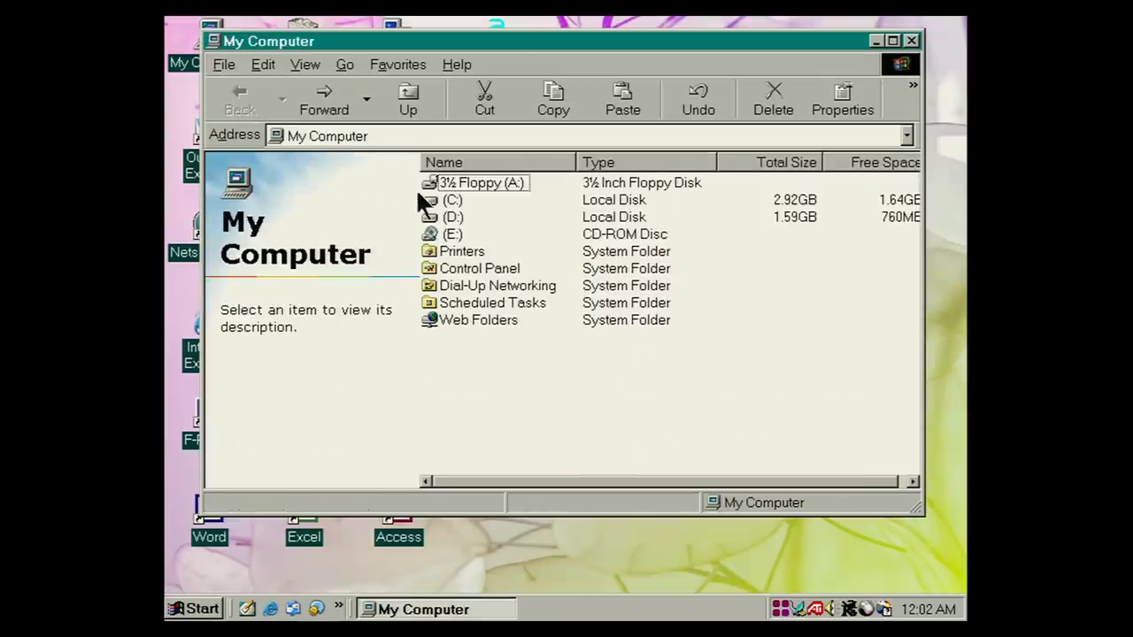
double_click(450, 217)
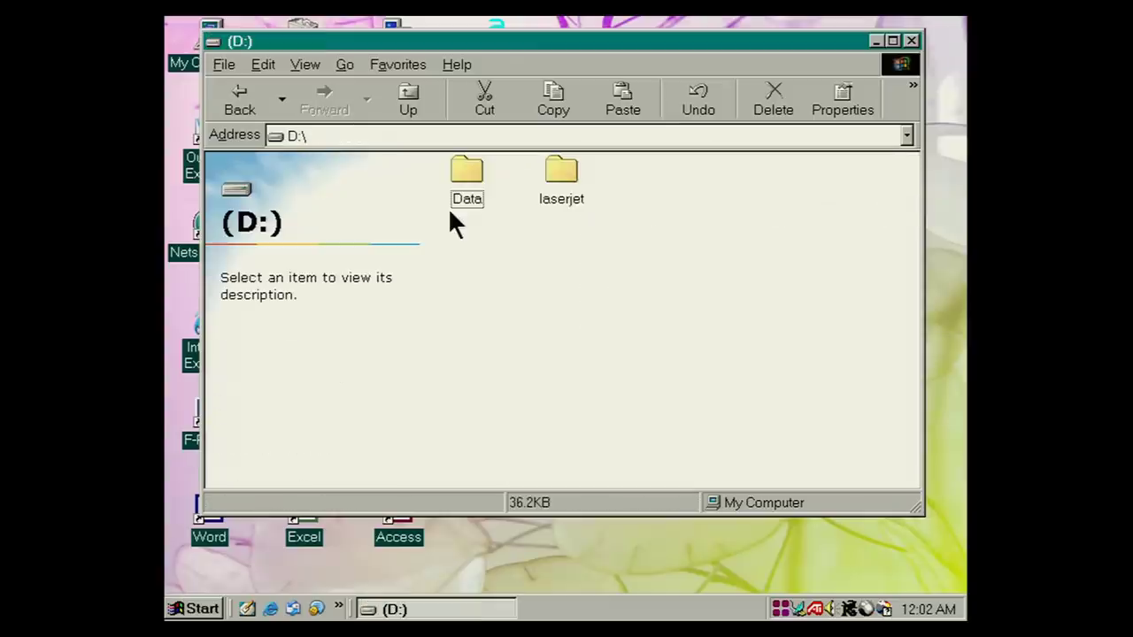
left_click(229, 99)
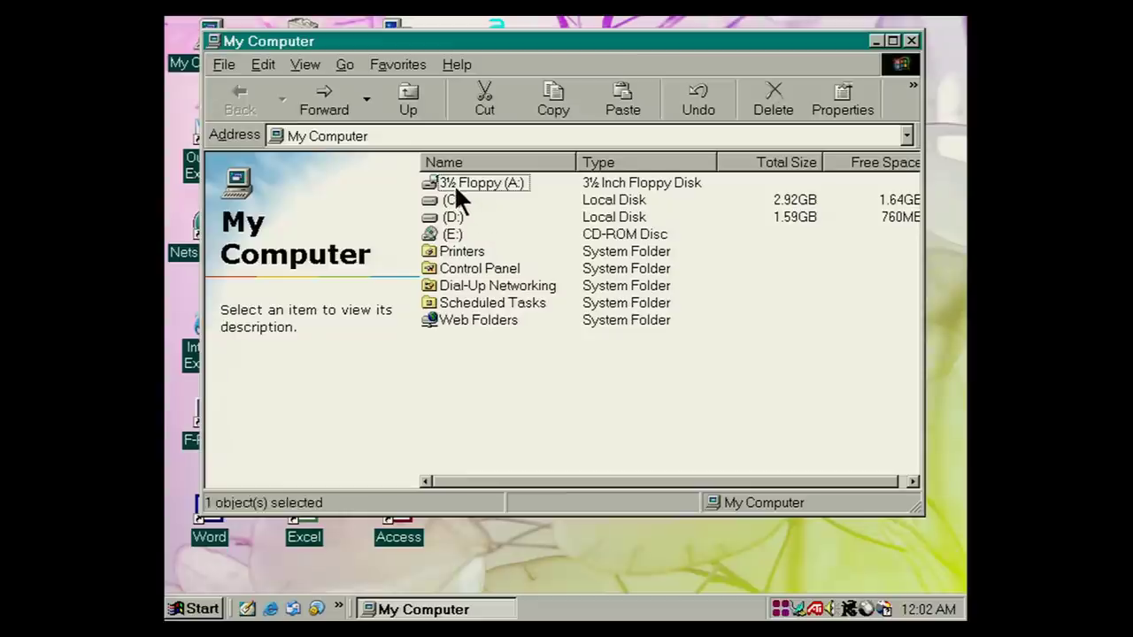
View the Partform image in the Bmp folder on the A: floppy, then close the image and the folder window.
double_click(454, 185)
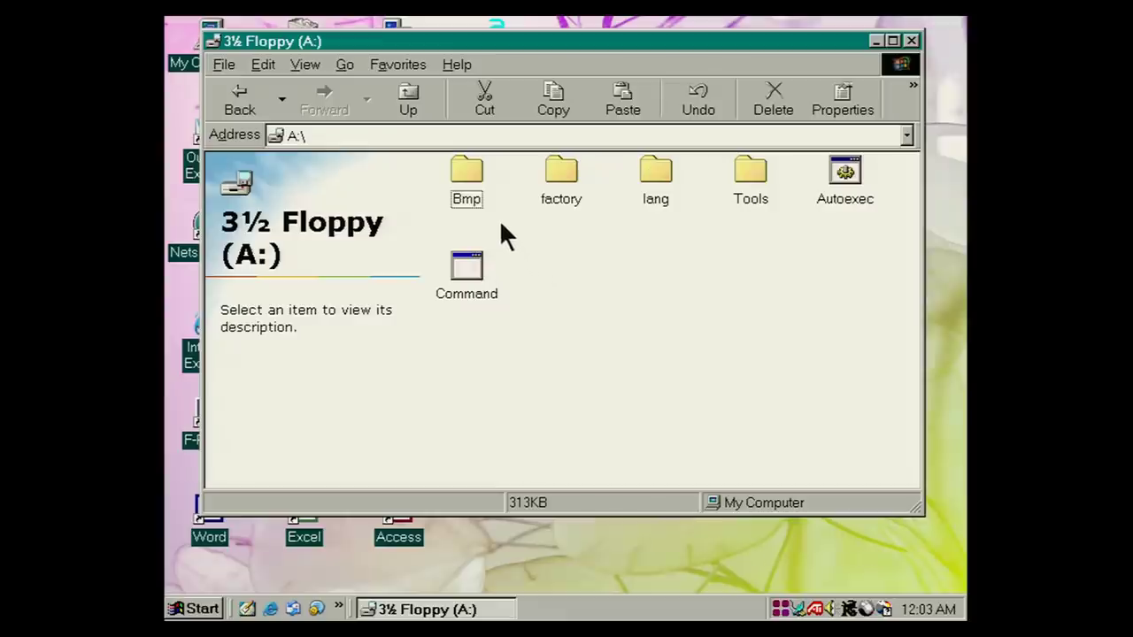
double_click(474, 185)
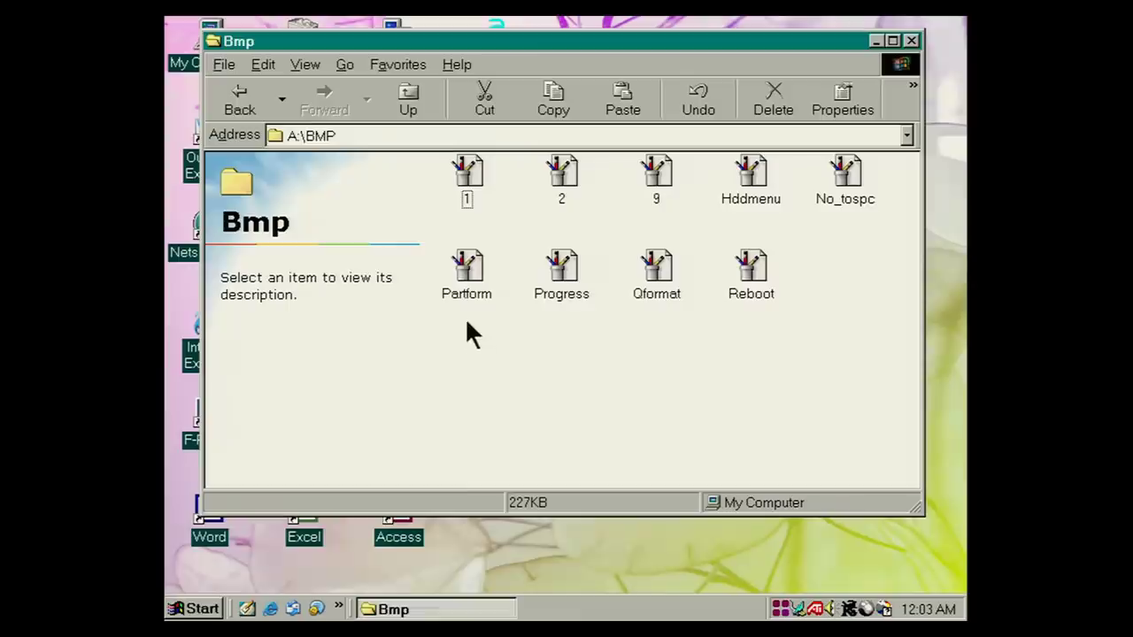
left_click(461, 283)
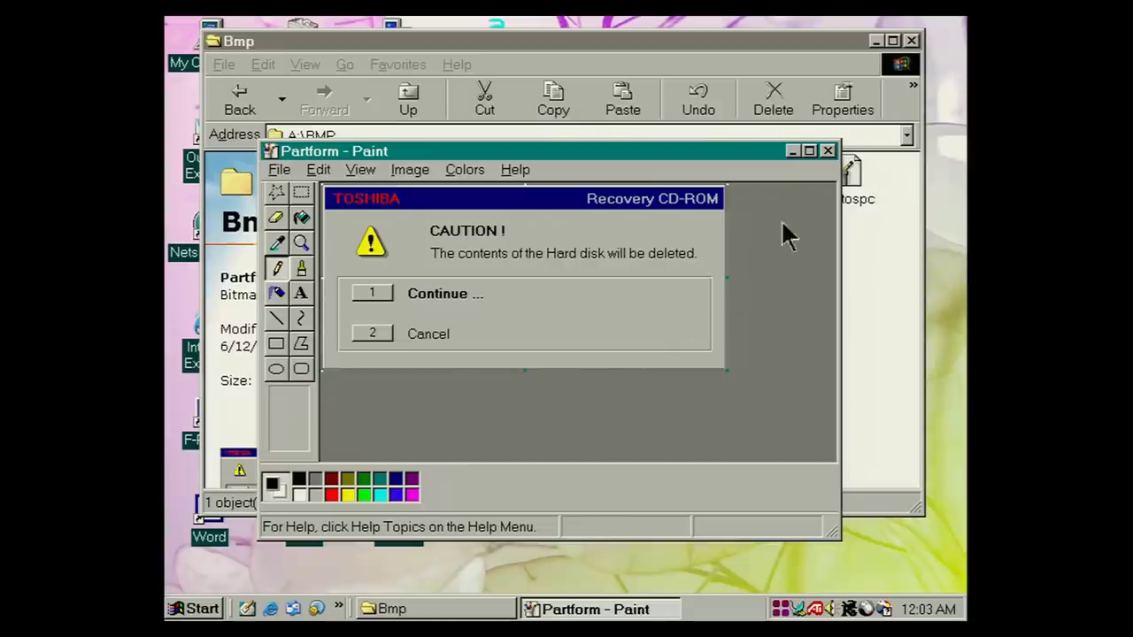
left_click(826, 150)
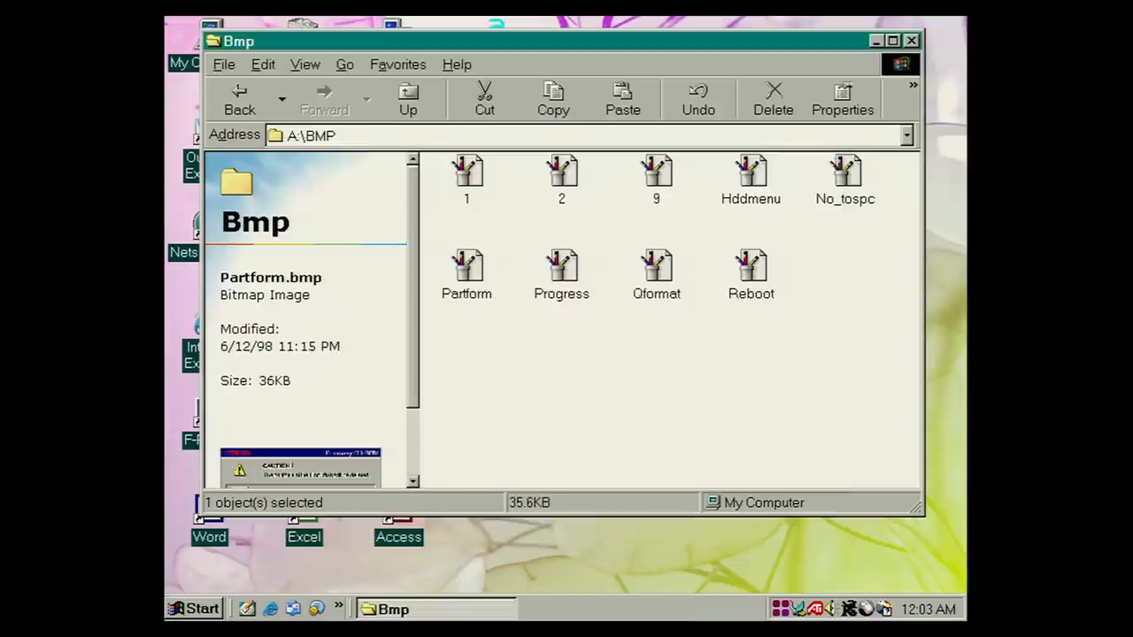
left_click(911, 41)
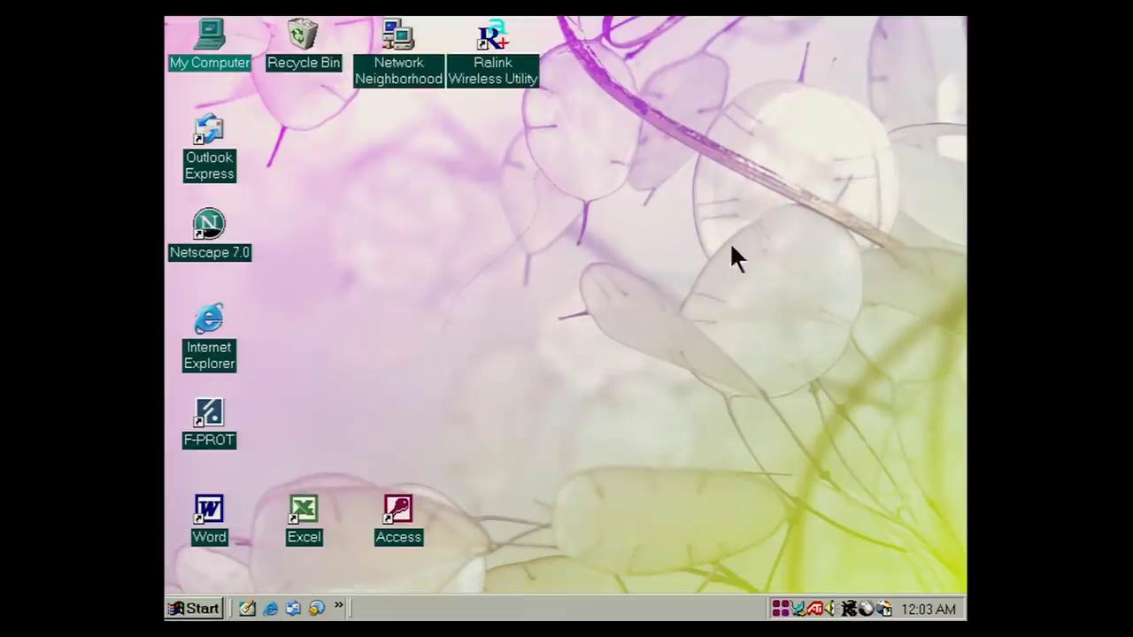
Look through the list of installed programs and the Accessories group.
left_click(197, 609)
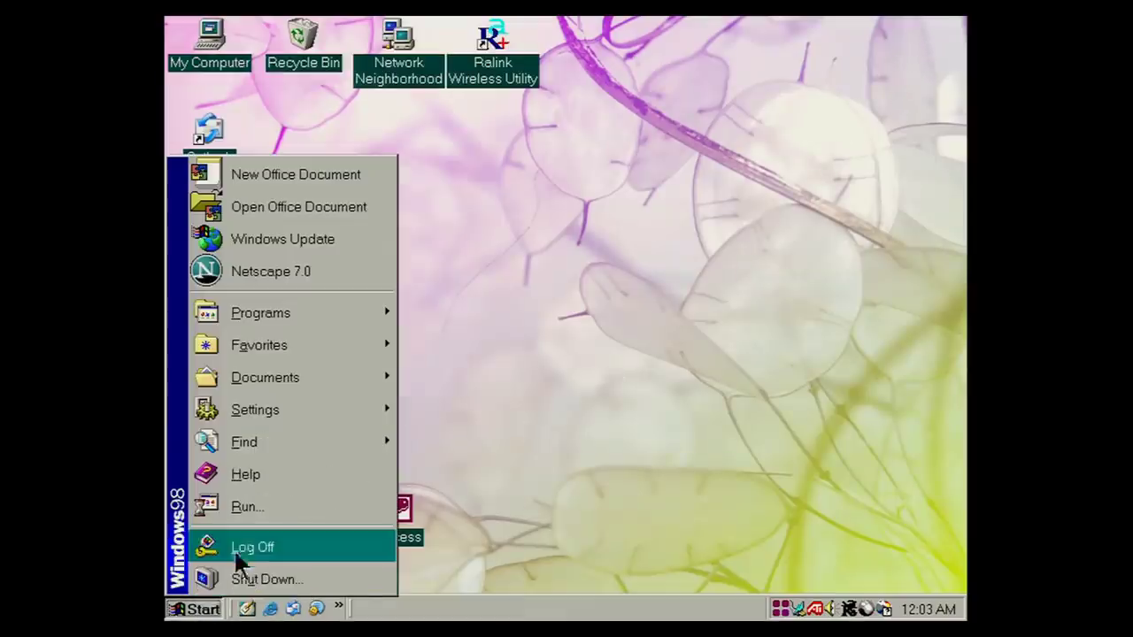
mouse_move(310, 317)
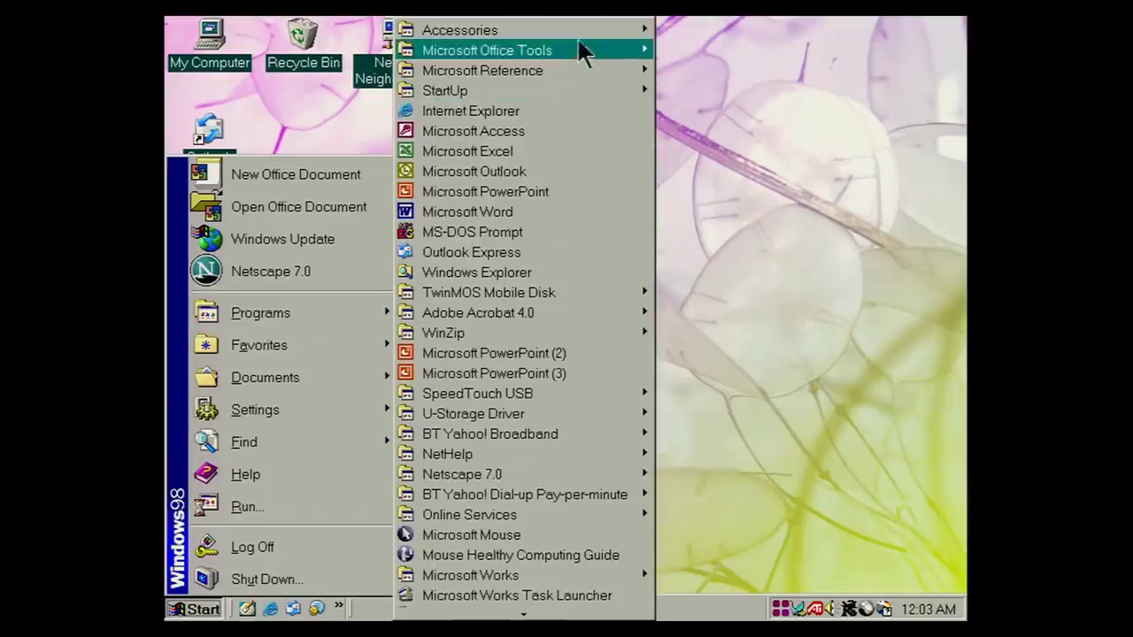
mouse_move(599, 26)
mouse_move(689, 37)
mouse_move(692, 75)
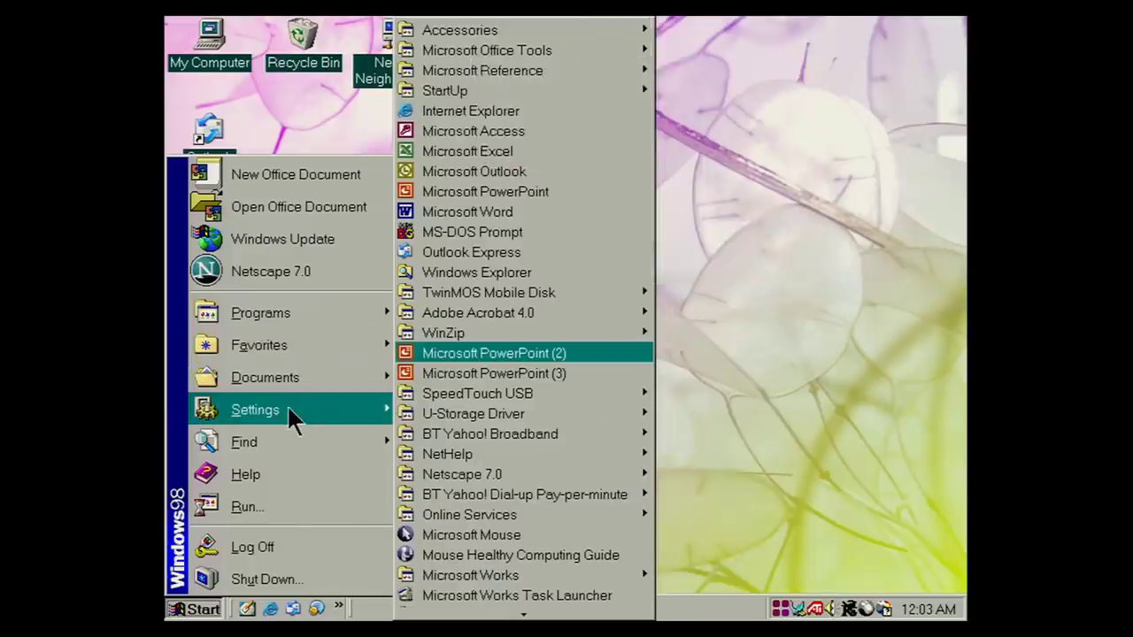
Open the Display settings from the Control Panel and preview the Circles and Clouds wallpapers.
mouse_move(282, 410)
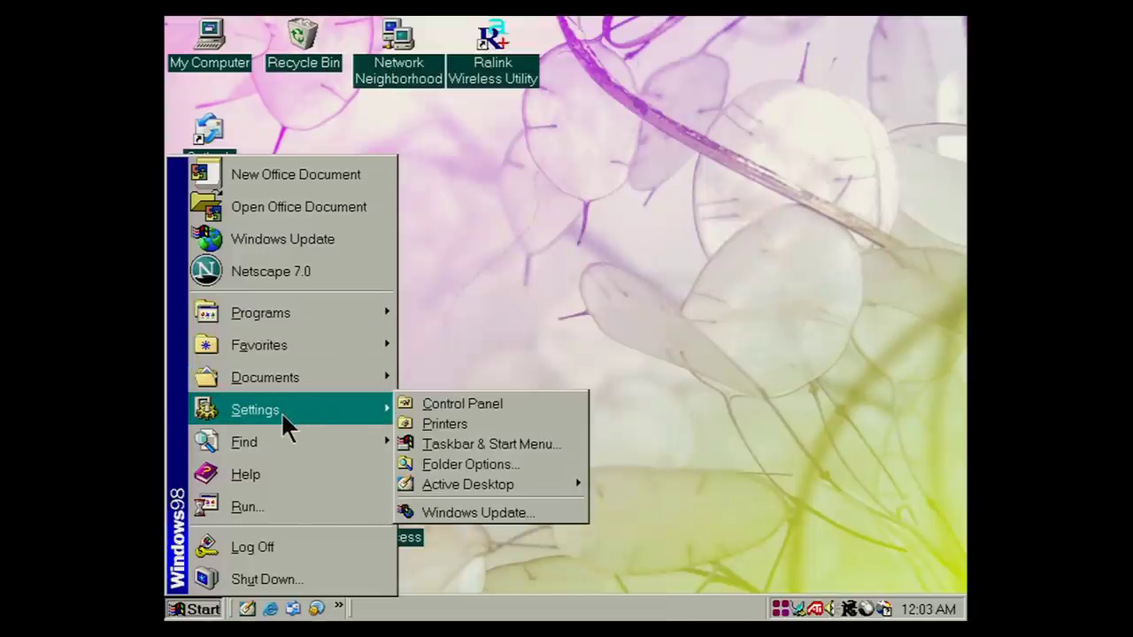
left_click(449, 403)
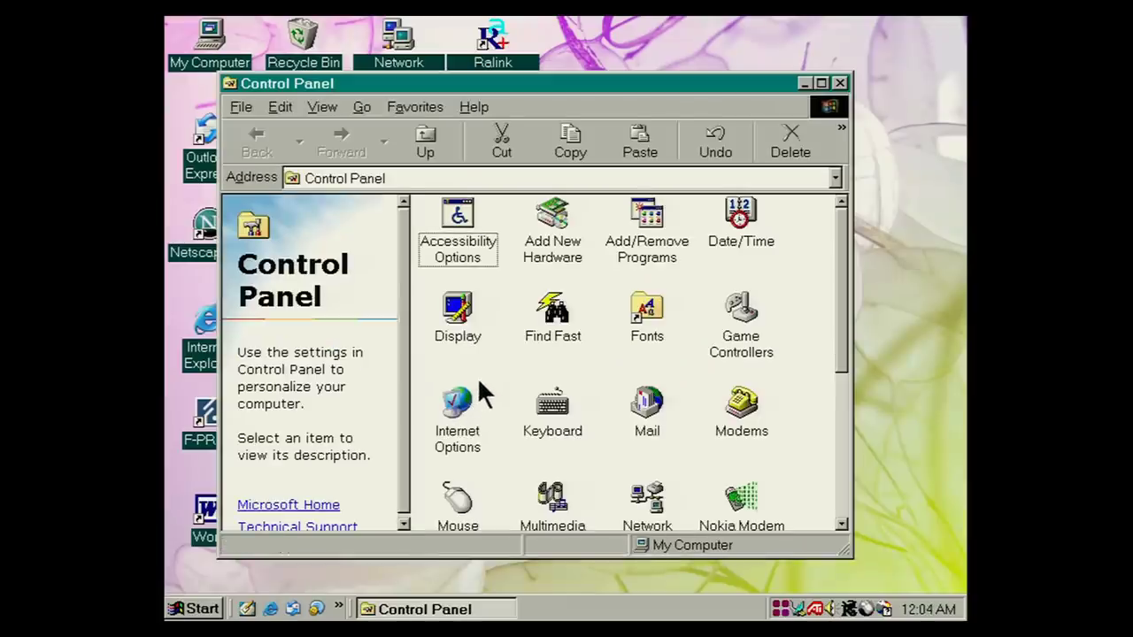
double_click(458, 333)
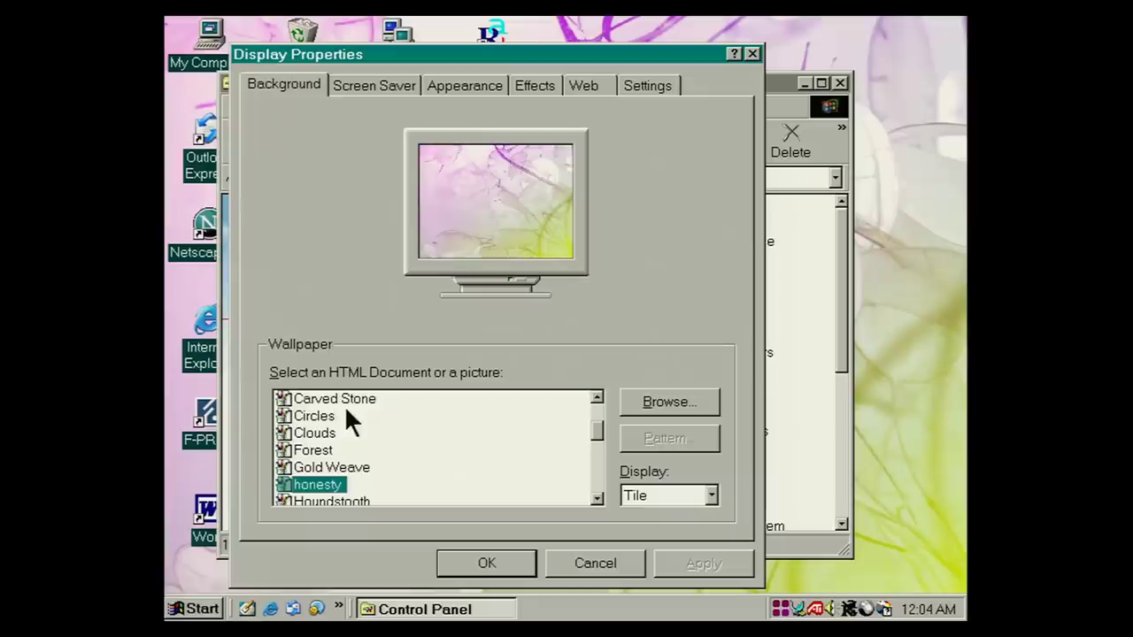
left_click(316, 418)
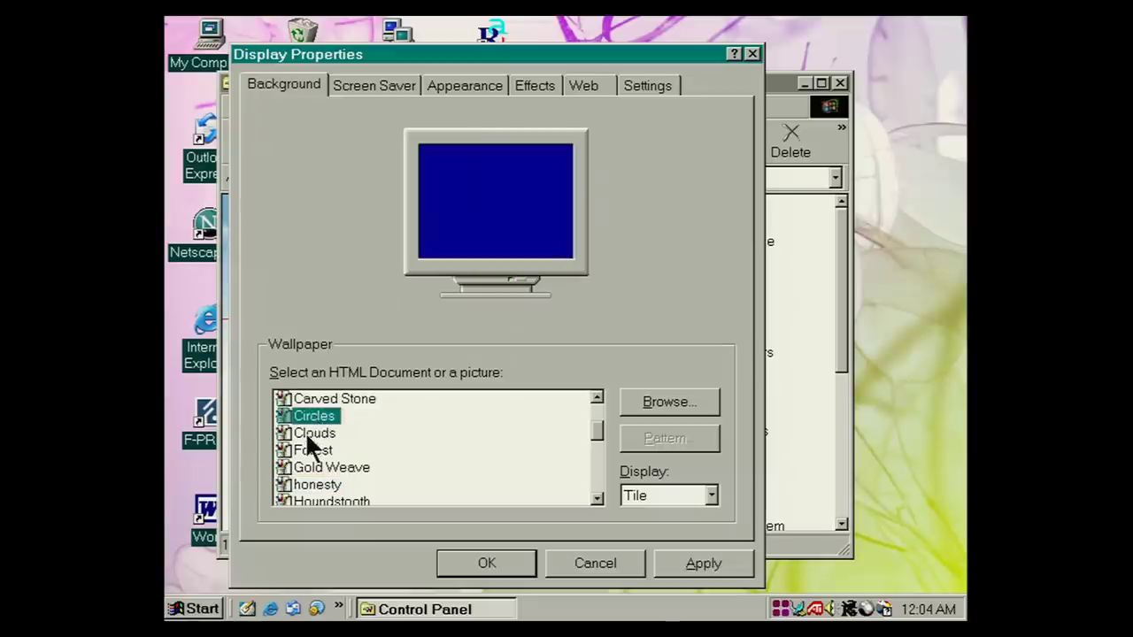
left_click(306, 435)
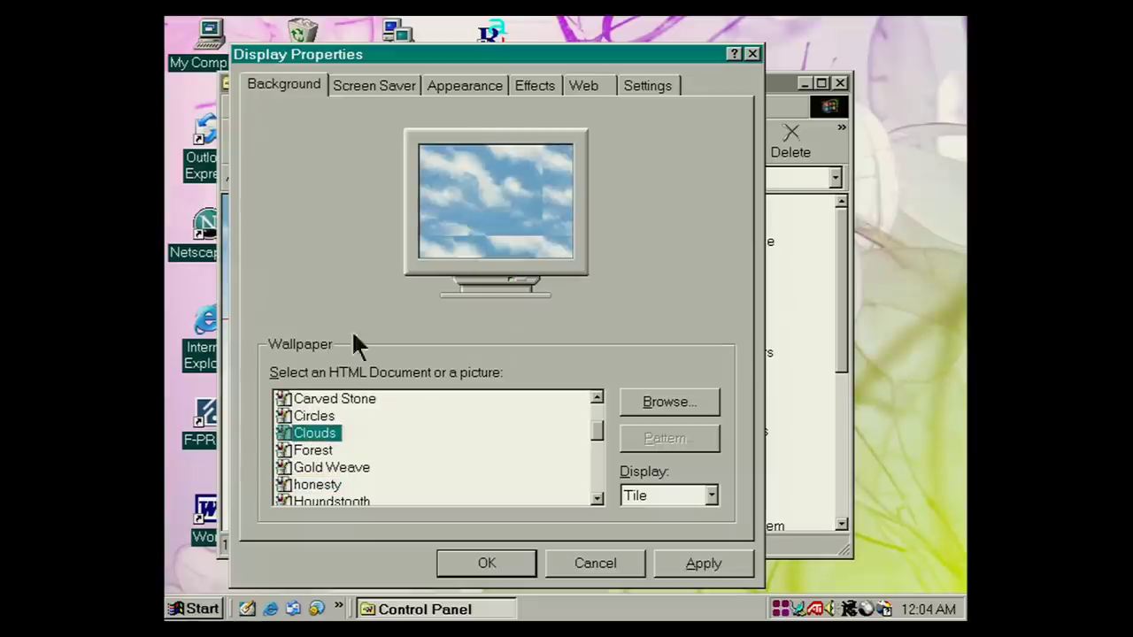
Choose the 3D Flying Objects screen saver and preview it full screen.
left_click(381, 81)
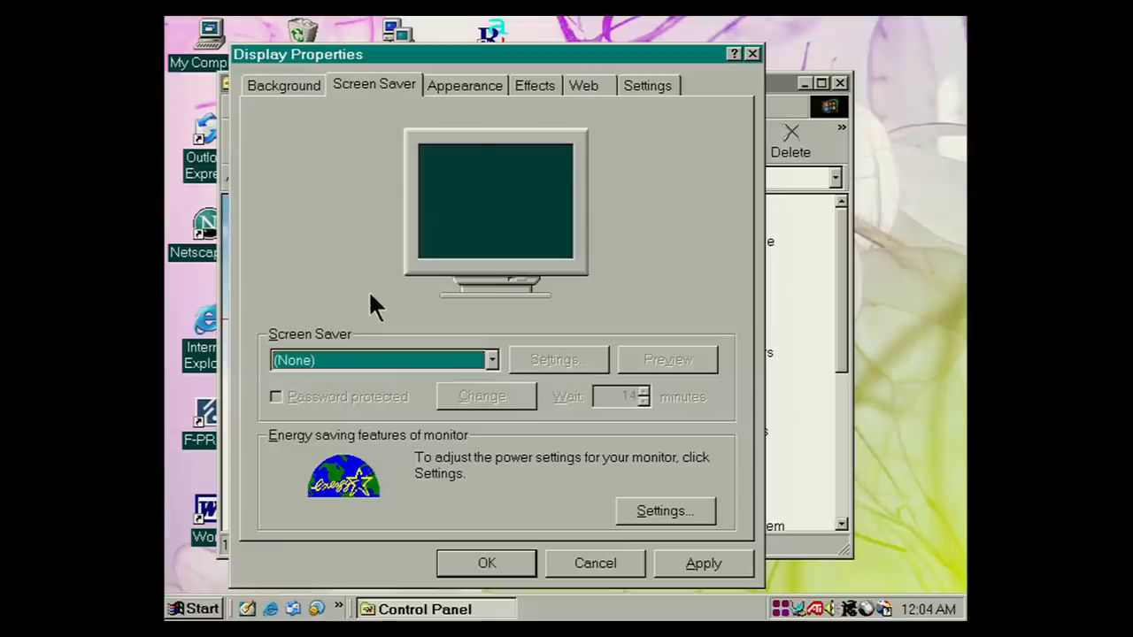
left_click(359, 367)
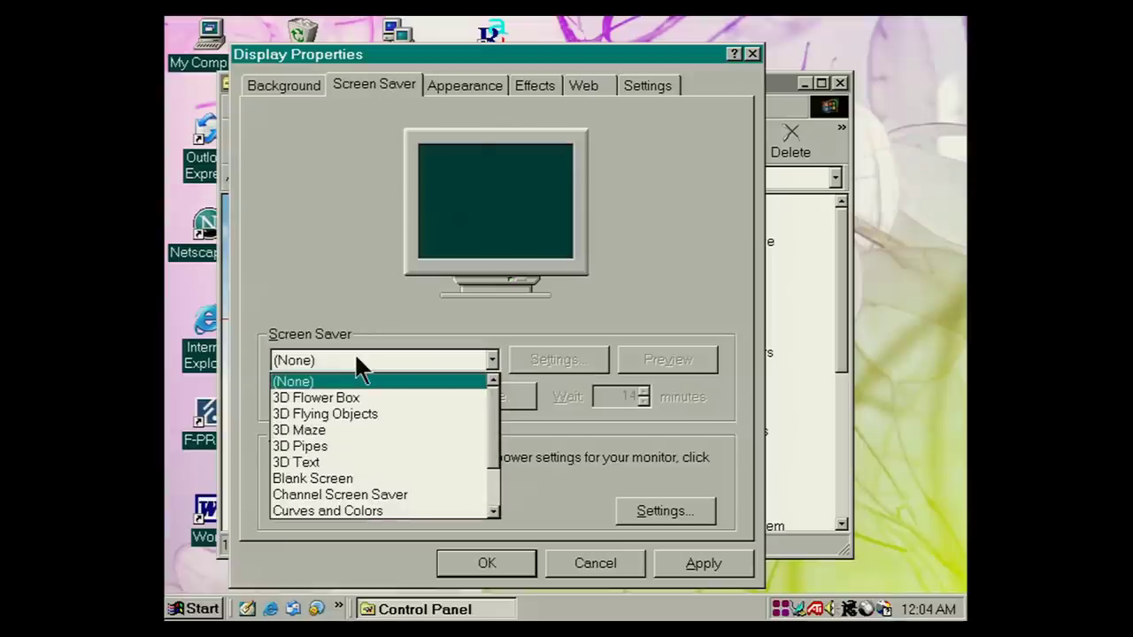
left_click(352, 416)
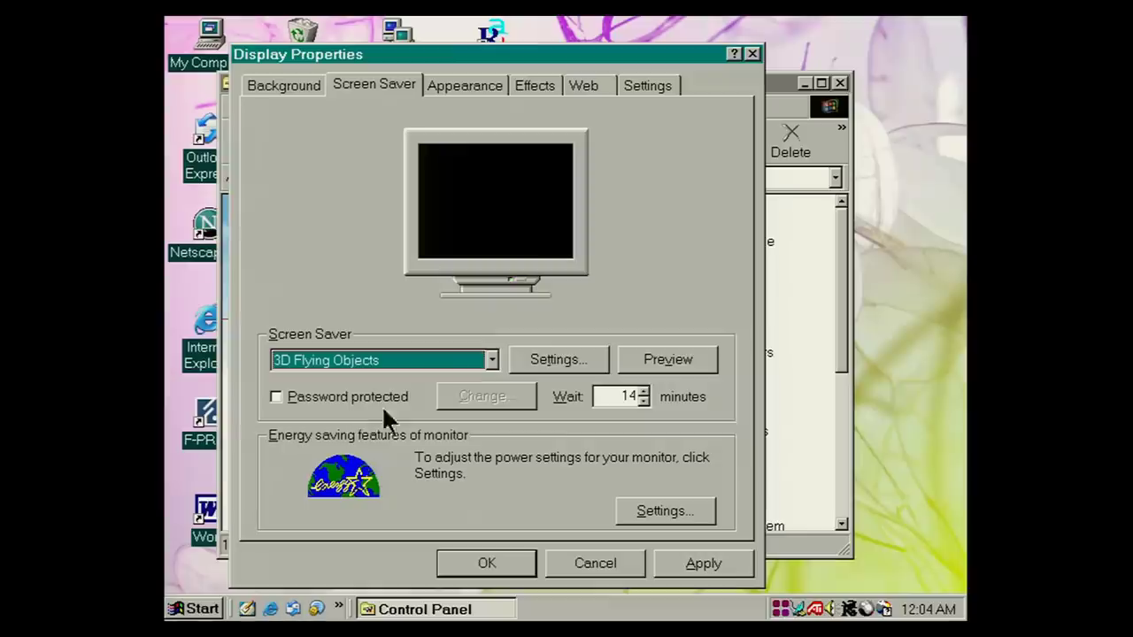
left_click(652, 358)
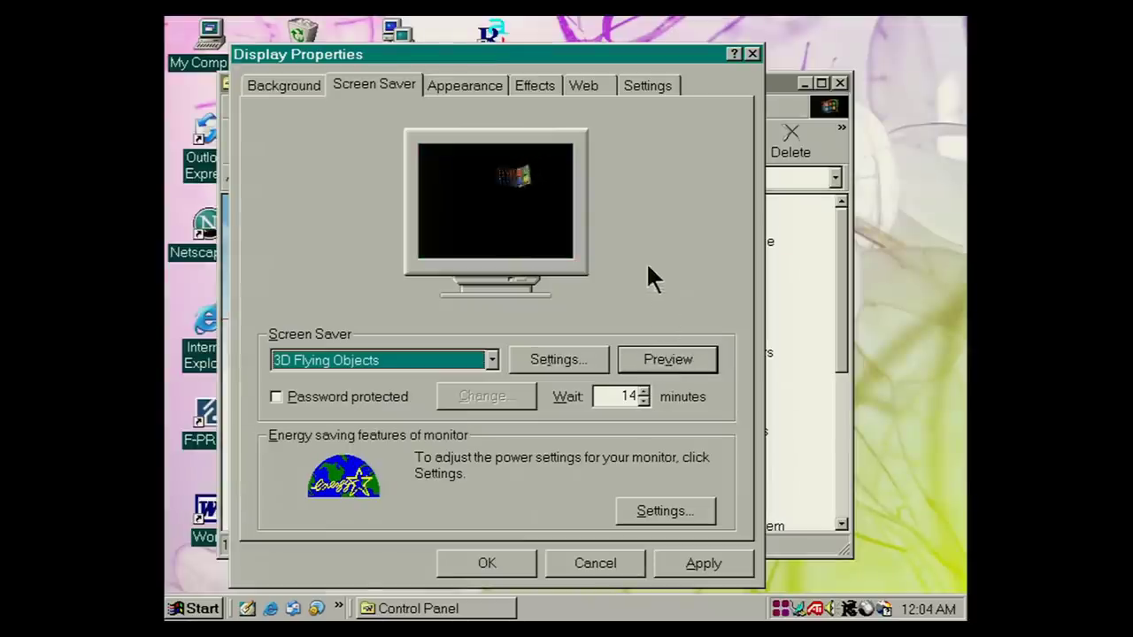
View the Active Title Bar's appearance options, then close the display settings without applying anything and close the Control Panel.
left_click(483, 82)
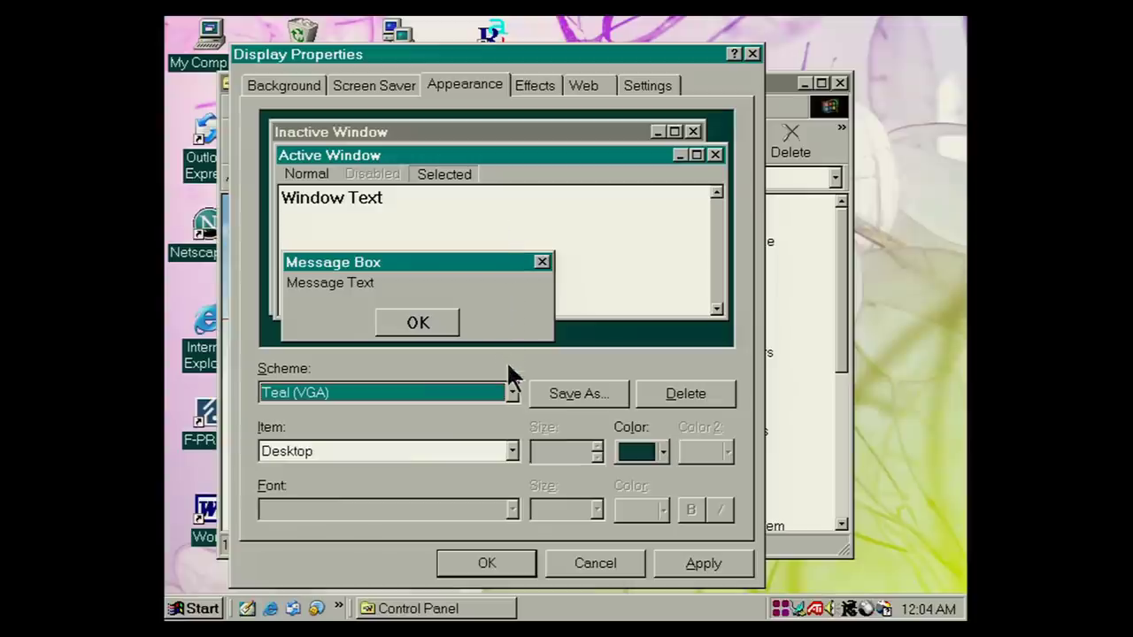
left_click(511, 453)
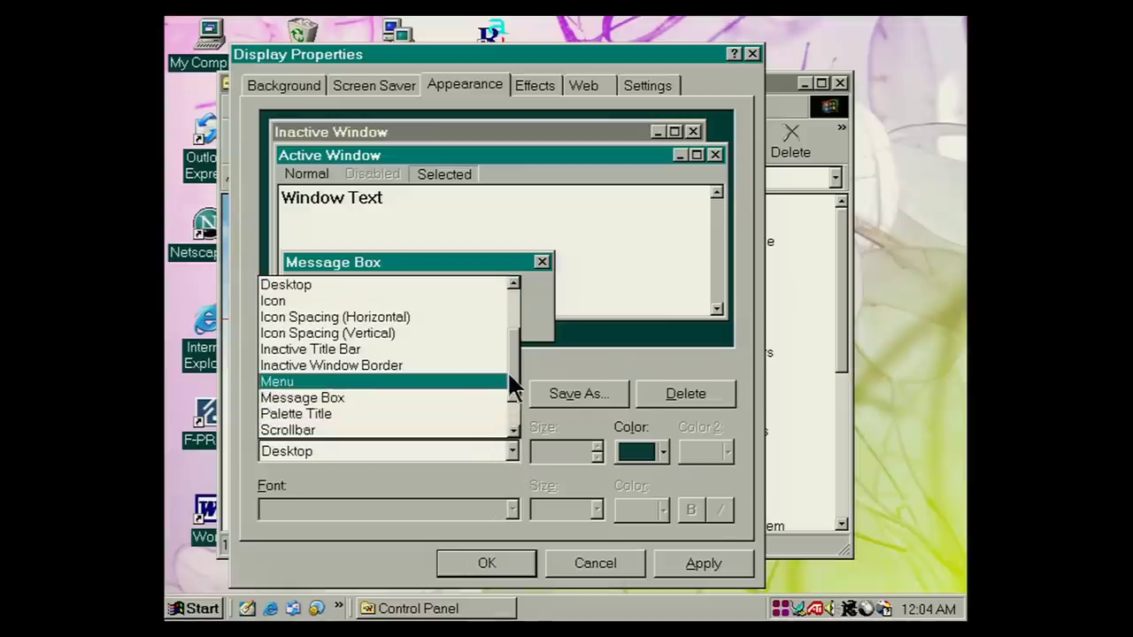
scroll(507, 366, "up", 1)
scroll(514, 354, "up", 3)
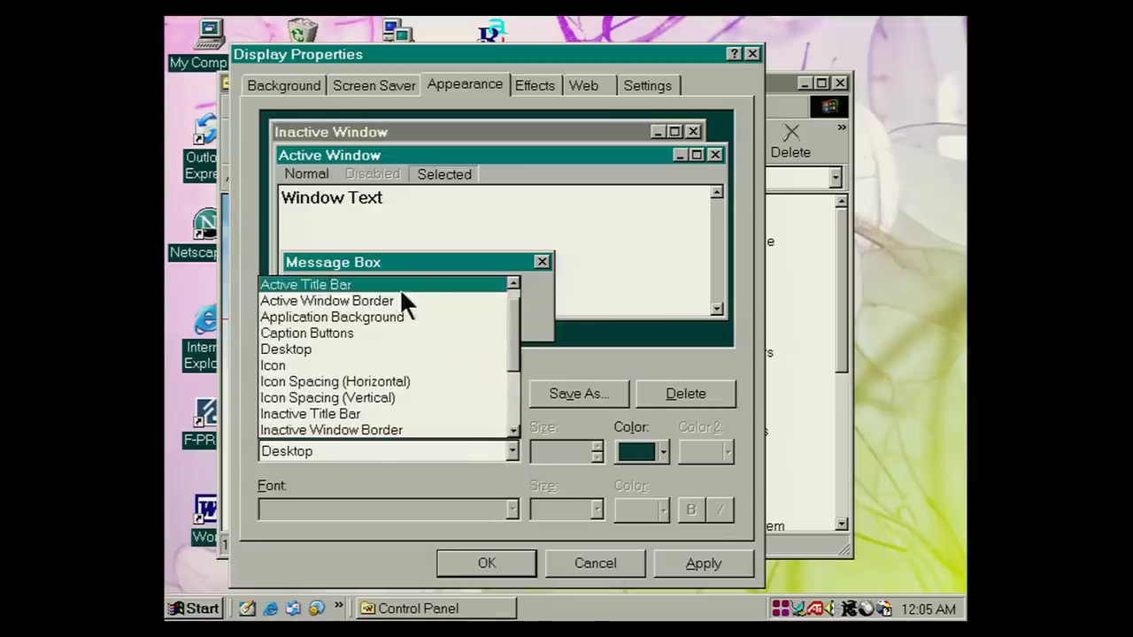
left_click(400, 287)
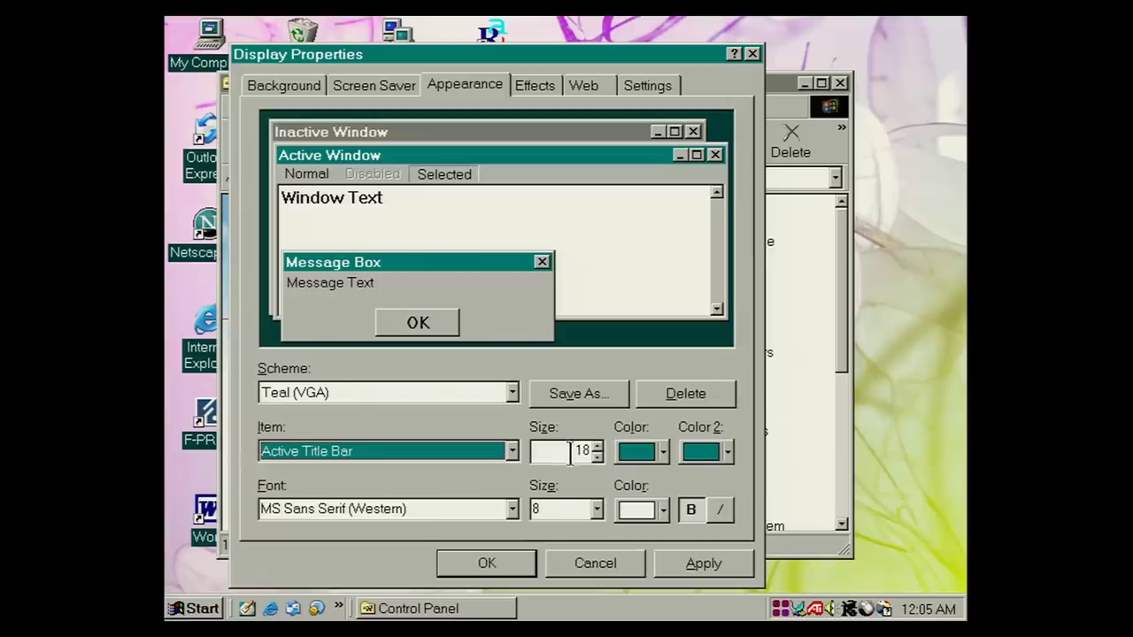
left_click(752, 54)
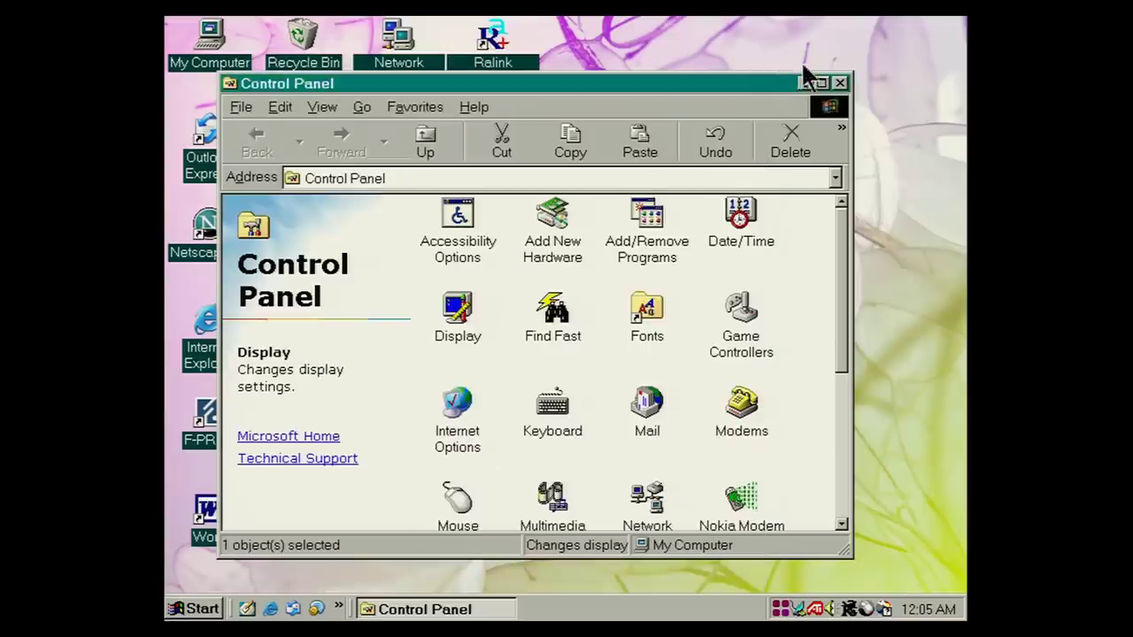
left_click(839, 82)
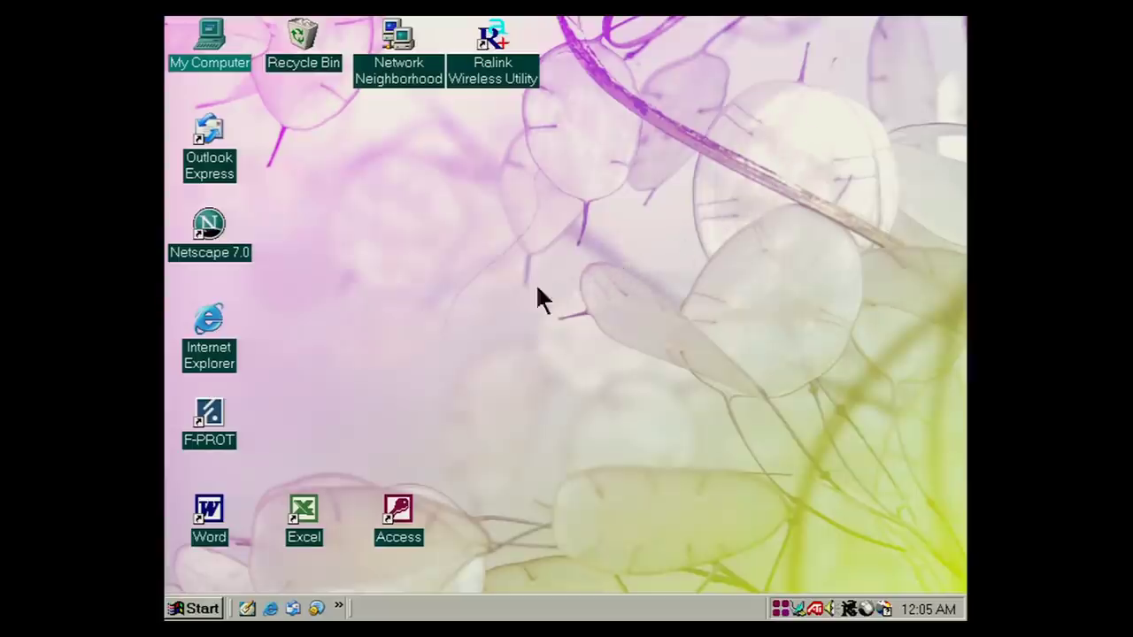
Launch Netscape 7.0, view its AOL Instant Messenger window, and close both windows.
double_click(213, 227)
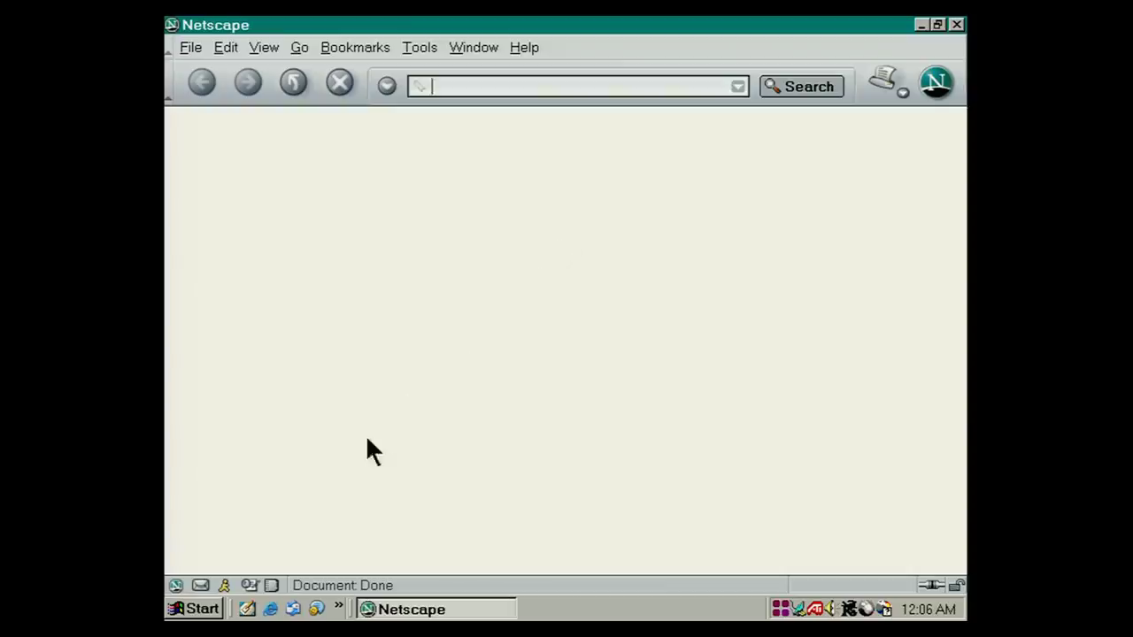
left_click(224, 586)
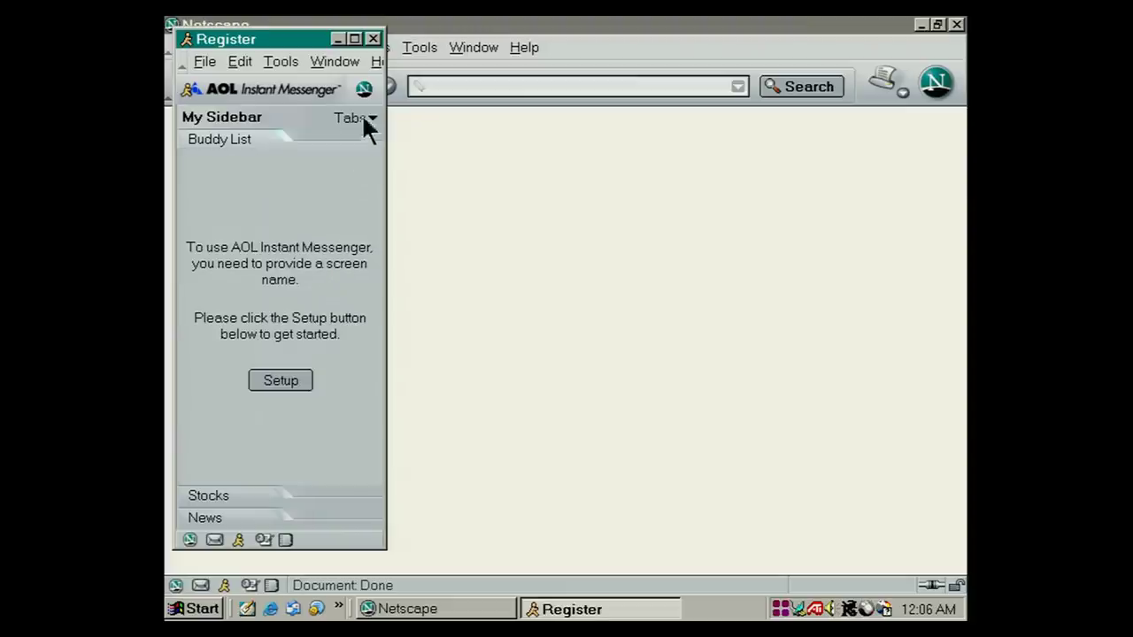
left_click(372, 39)
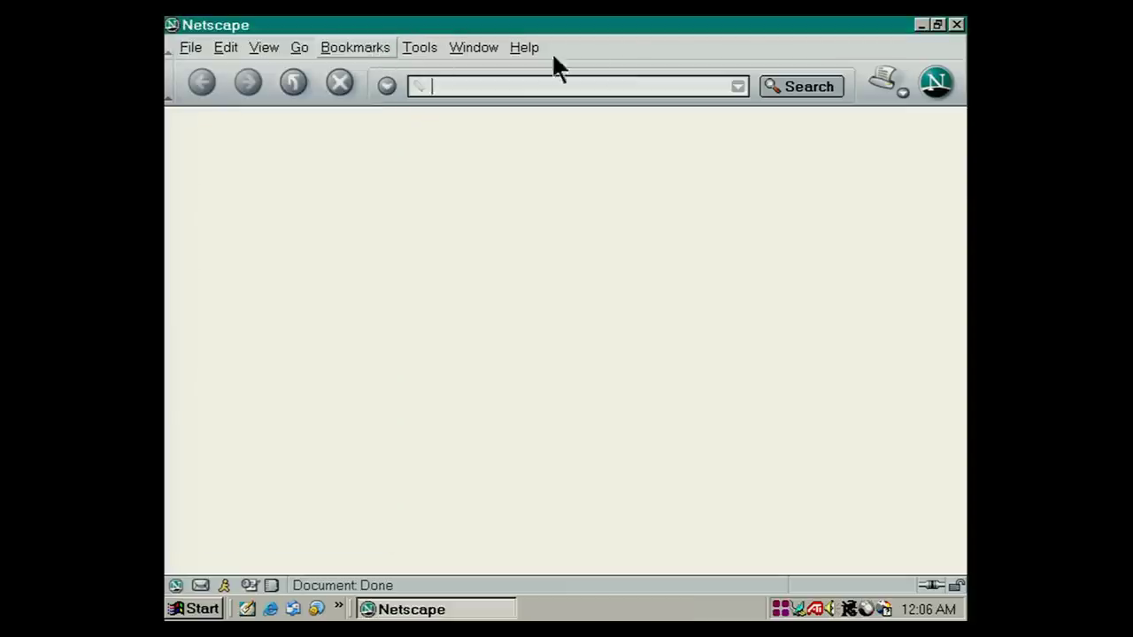
left_click(956, 26)
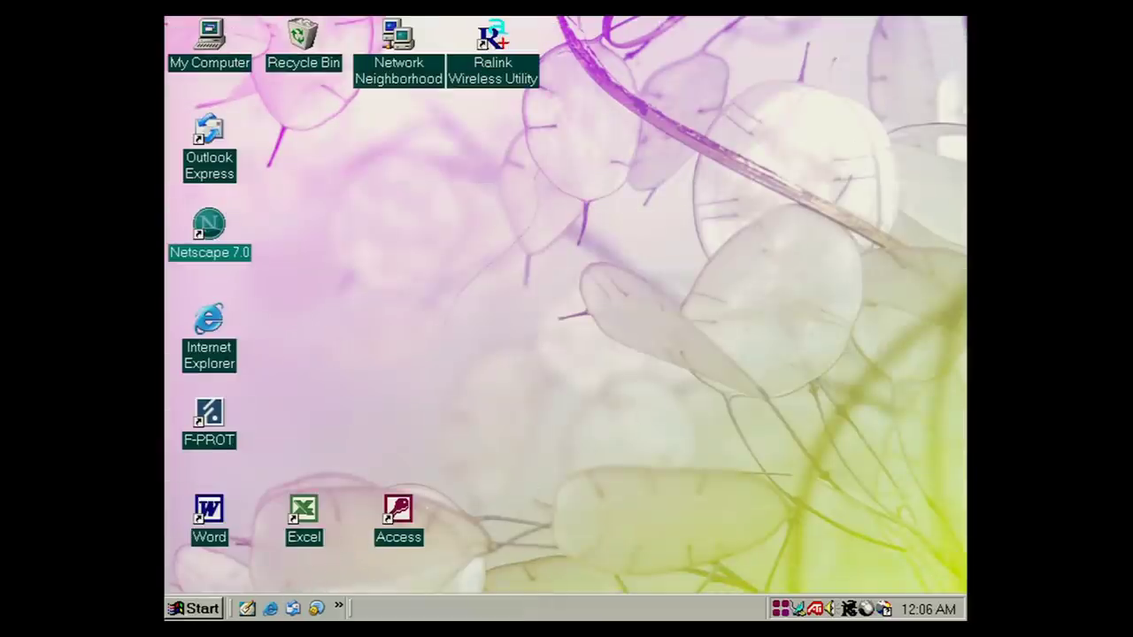
Shut down the computer.
left_click(195, 609)
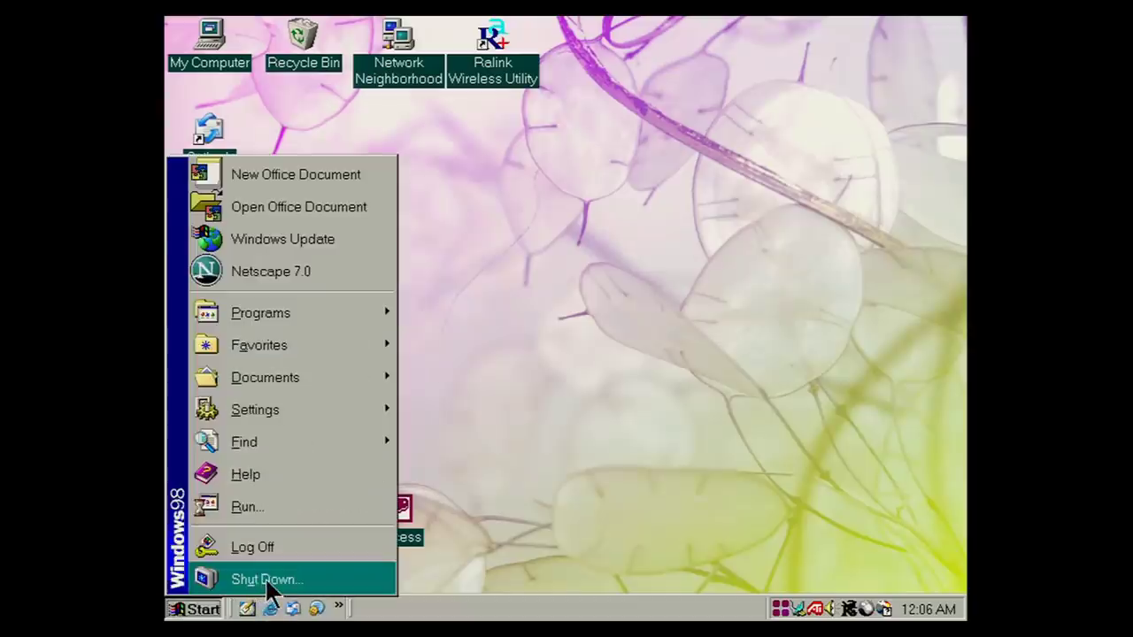
left_click(265, 580)
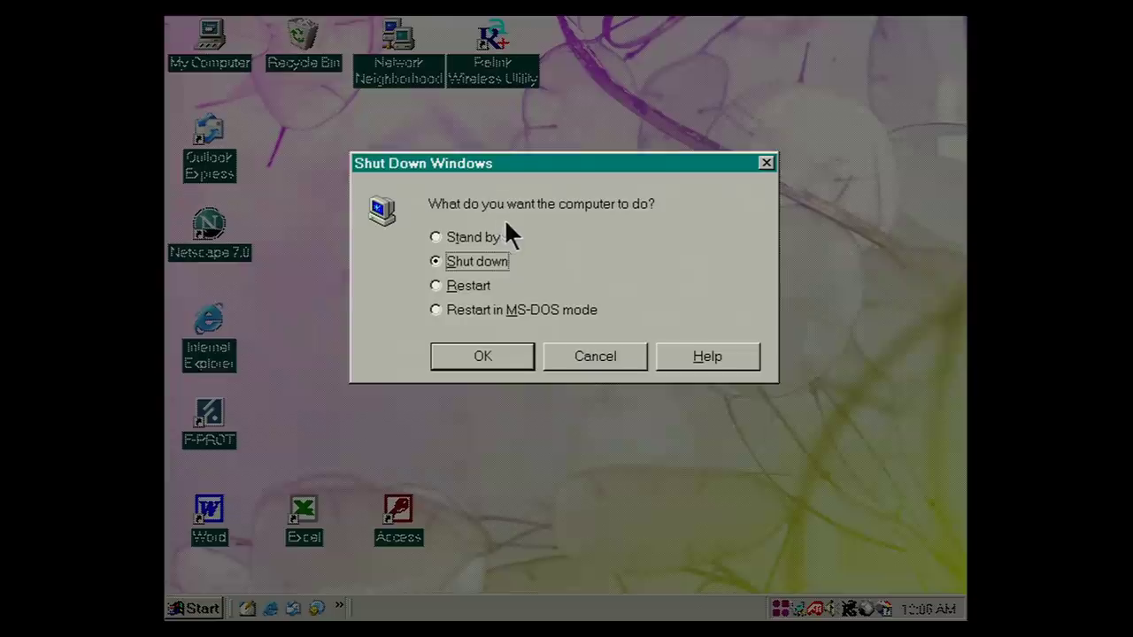
left_click(505, 353)
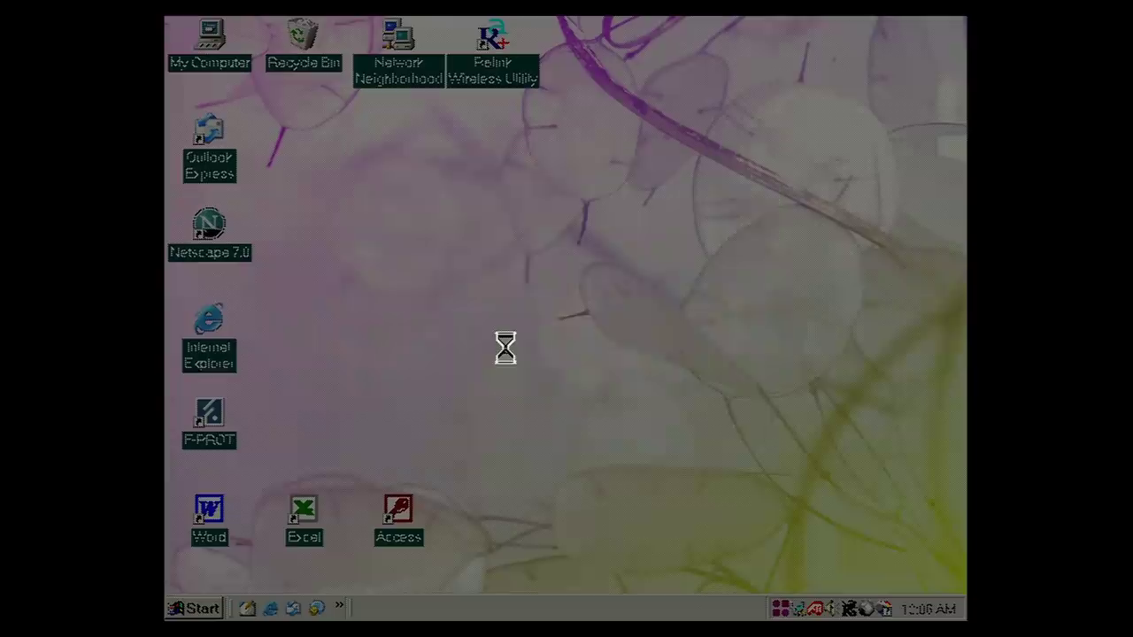